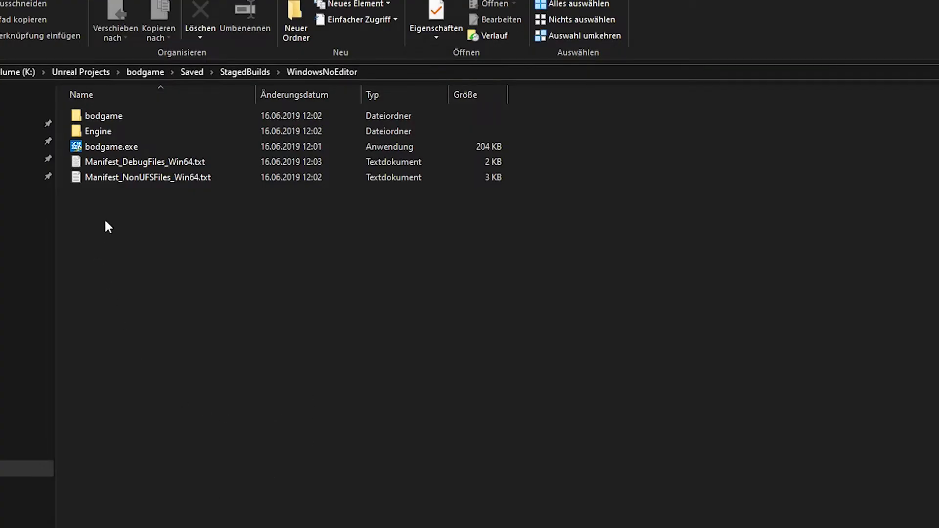
Go into Engine > Binaries > ThirdParty in the WindowsNoEditor build and clear the selection
left_click_drag(106, 222, 108, 84)
double_click(108, 130)
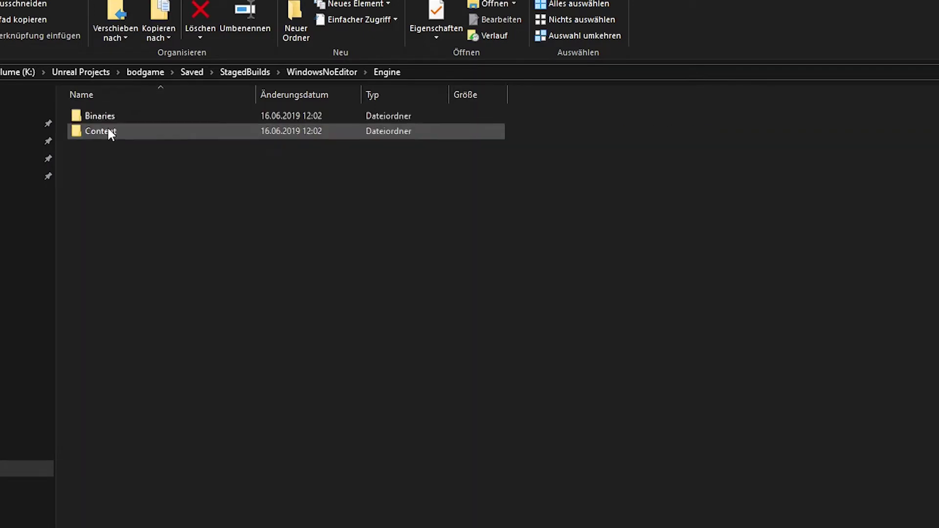
double_click(104, 118)
double_click(103, 116)
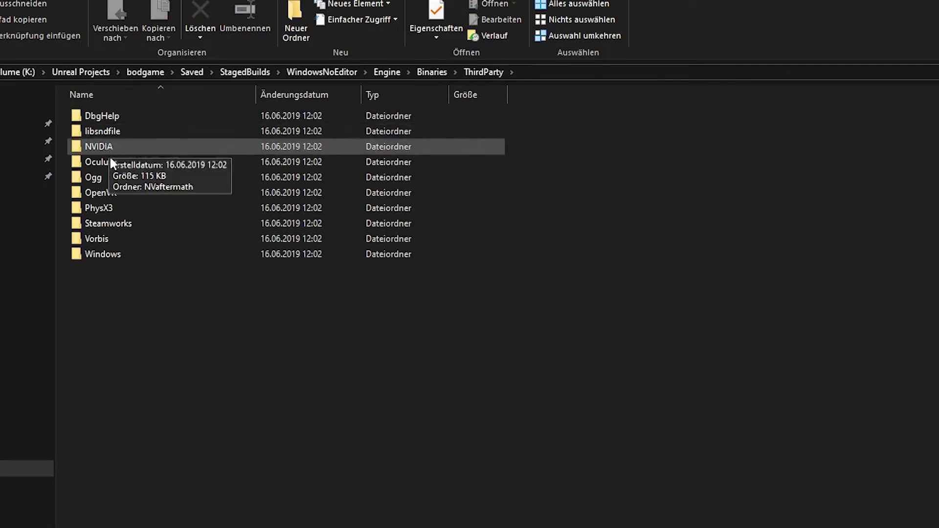
left_click_drag(146, 345, 115, 110)
left_click(206, 366)
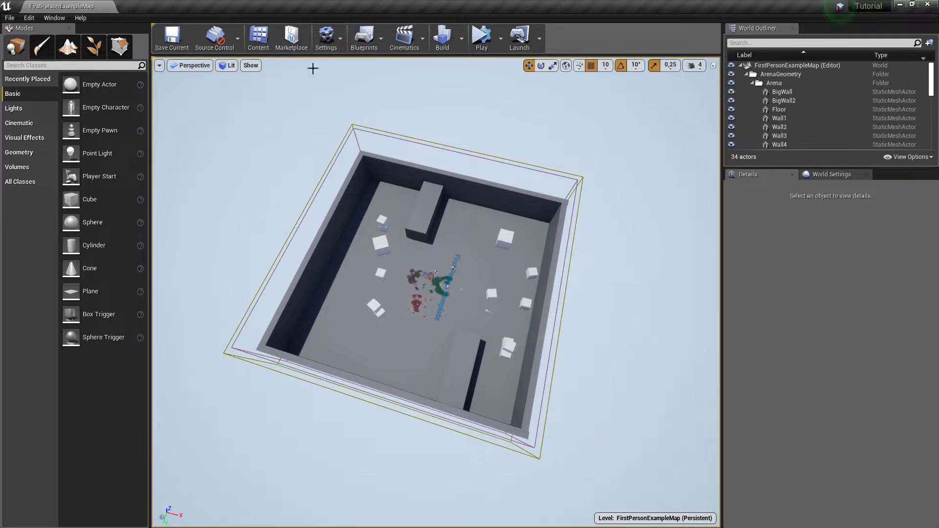
Open Project Settings from the Settings menu and select the project name on the Description page
left_click(326, 37)
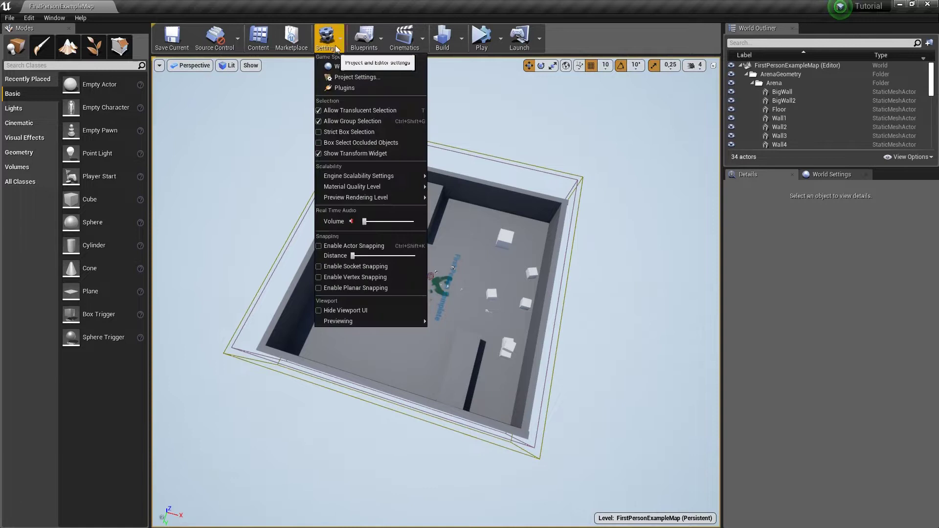
left_click(395, 77)
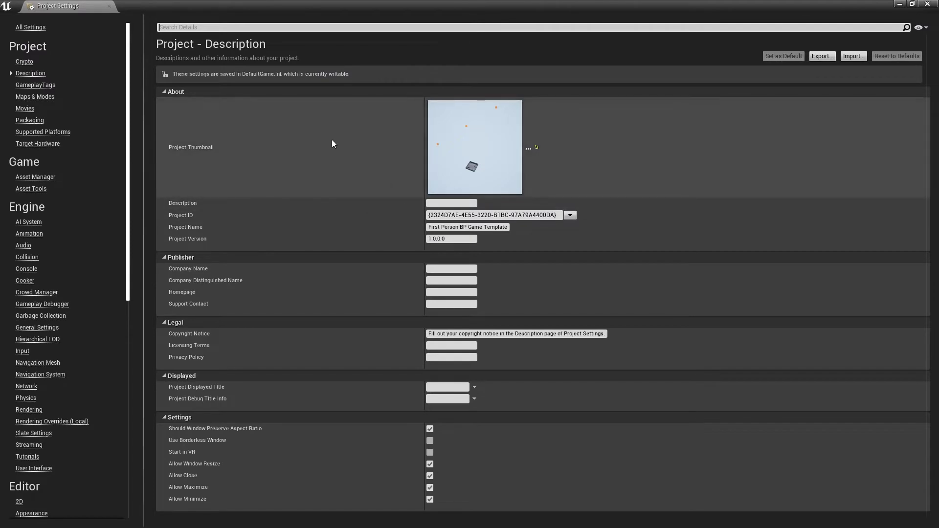
double_click(483, 228)
left_click(483, 228)
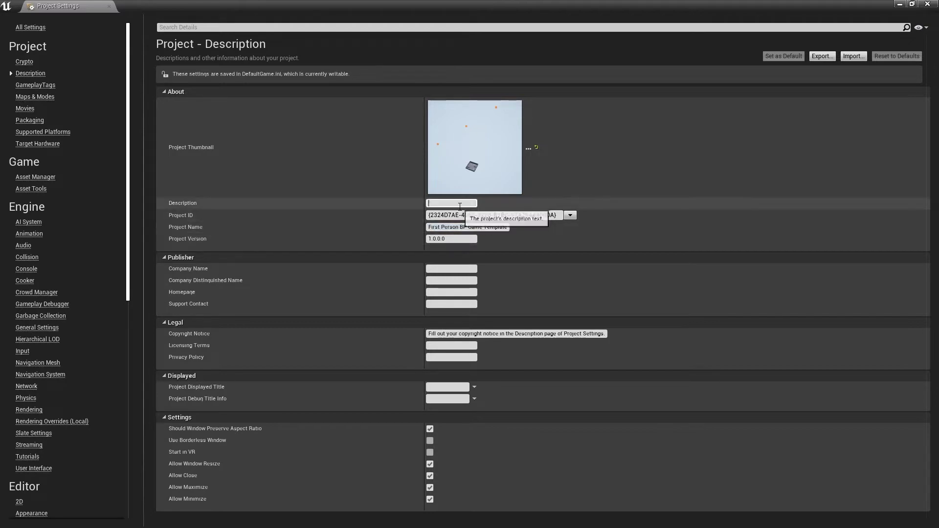
Review the project ID, version 1.0.0.0, company name, support contact and displayed title fields
left_click(570, 215)
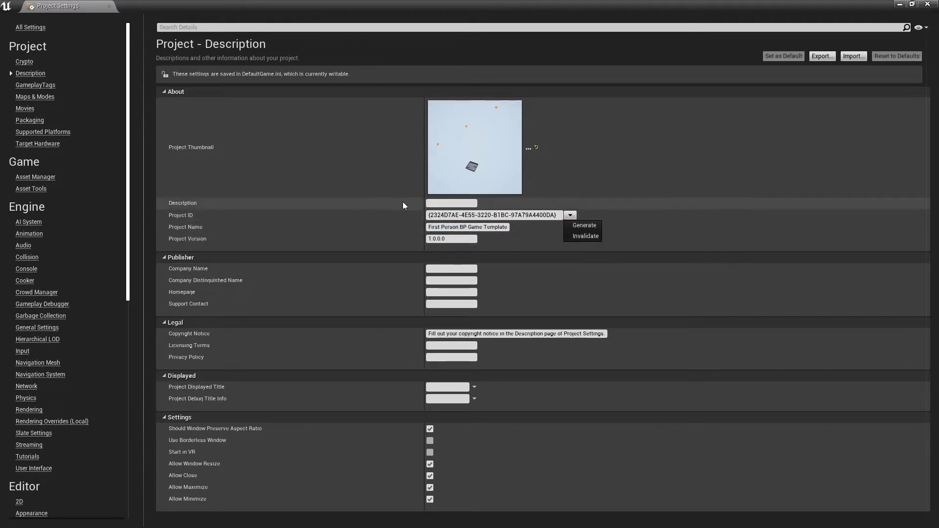
left_click(454, 204)
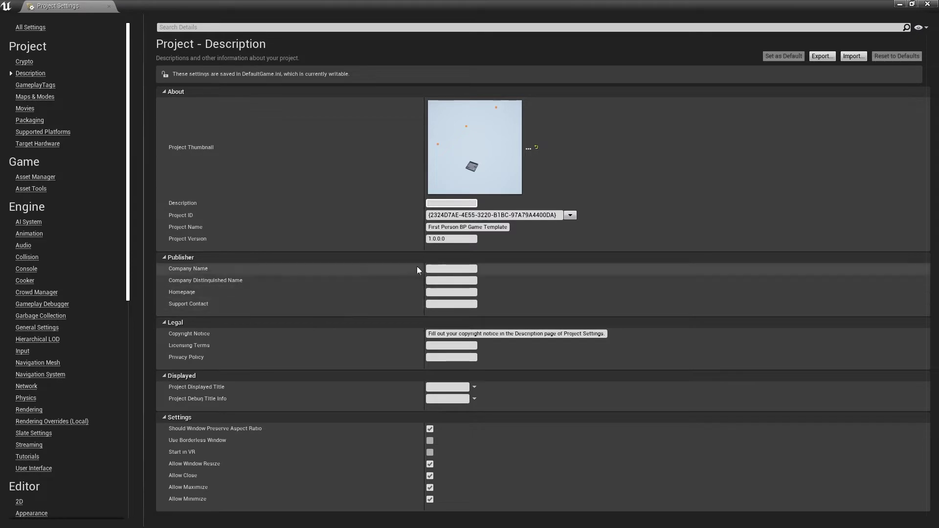
left_click(442, 238)
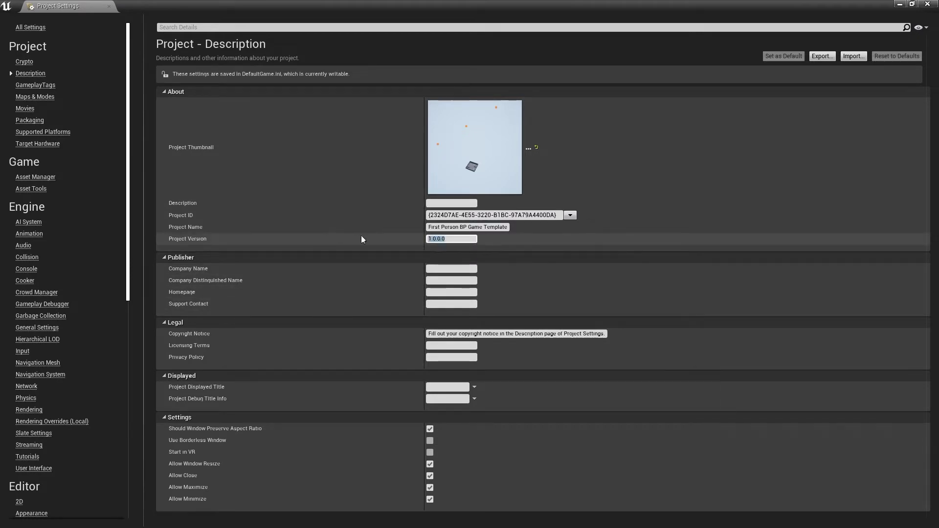
key("Tab")
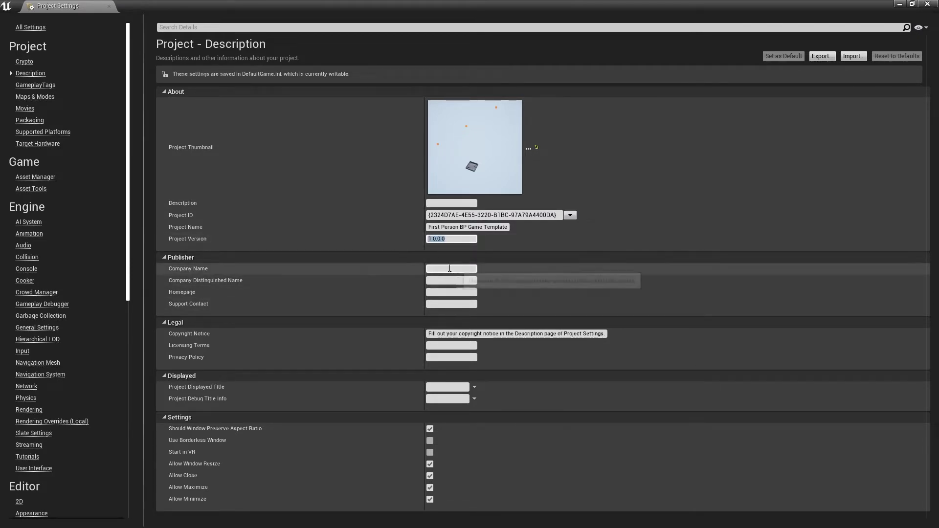
left_click(439, 304)
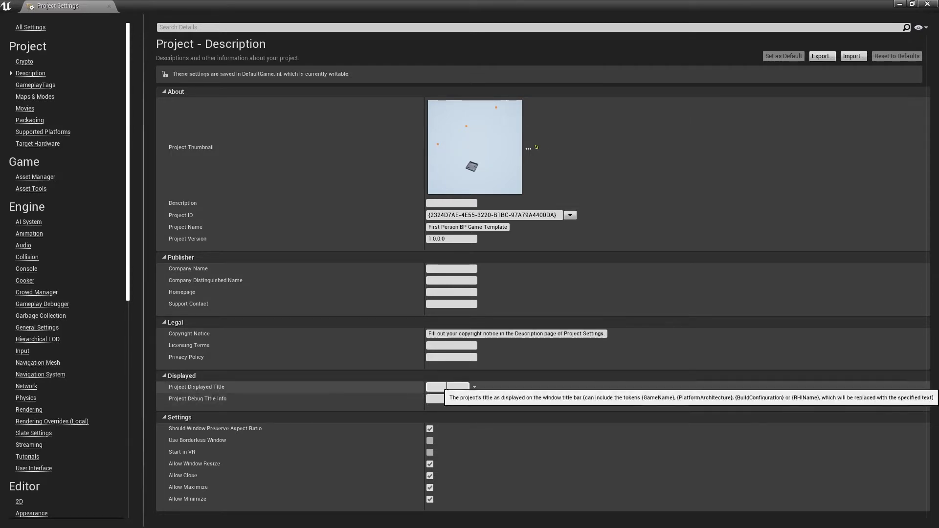
left_click(445, 387)
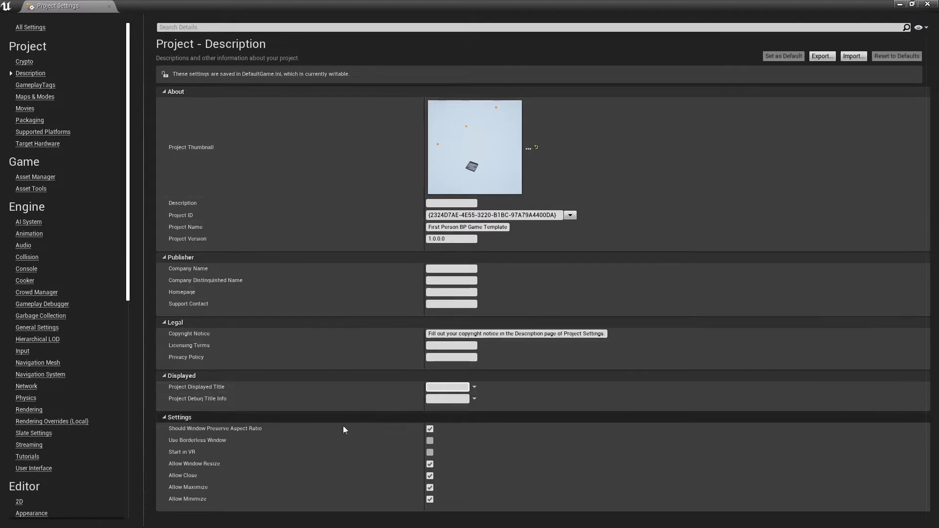
scroll(88, 194, "down", 10)
scroll(82, 202, "down", 5)
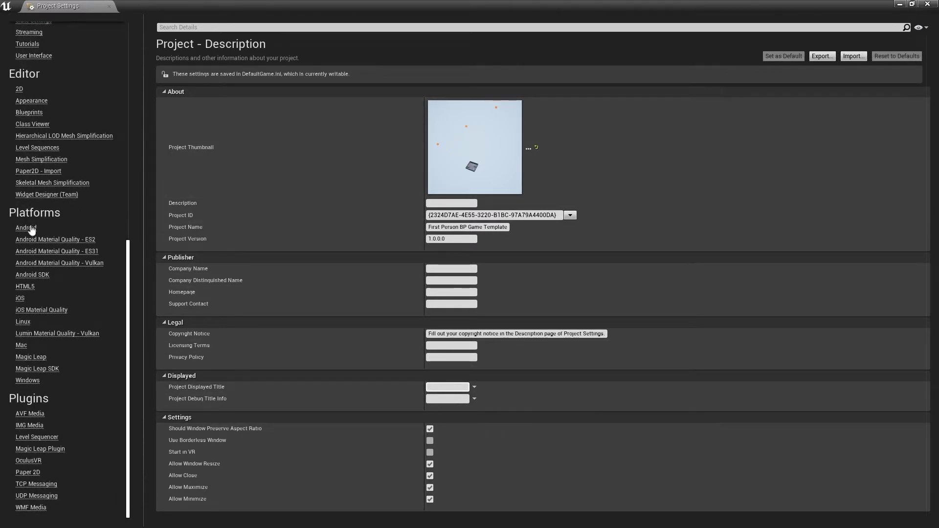
Open Platforms – Windows and leave the compiler version set to Visual Studio 2019
left_click(27, 380)
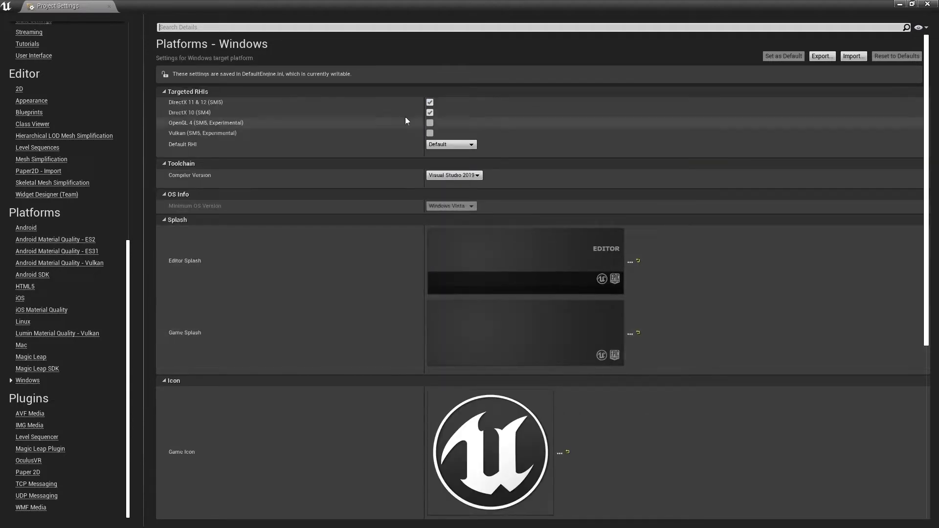
left_click(460, 175)
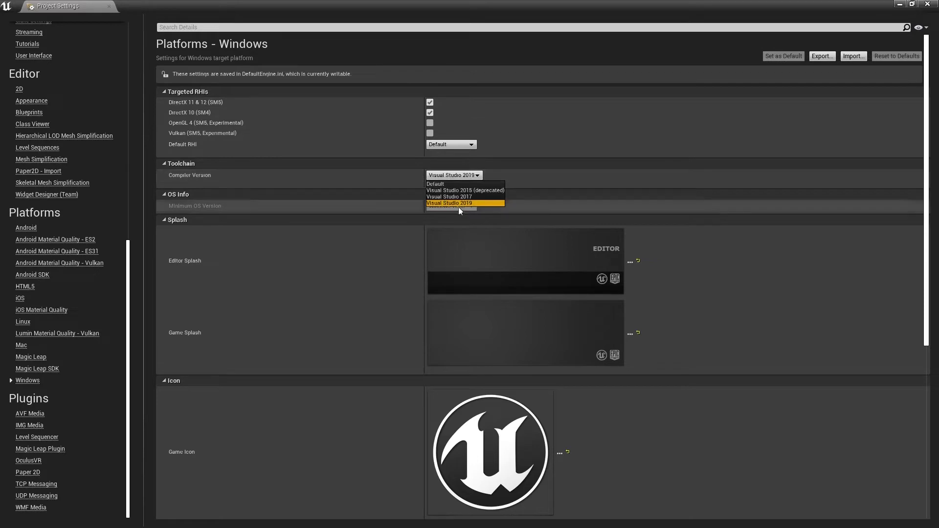
left_click(521, 177)
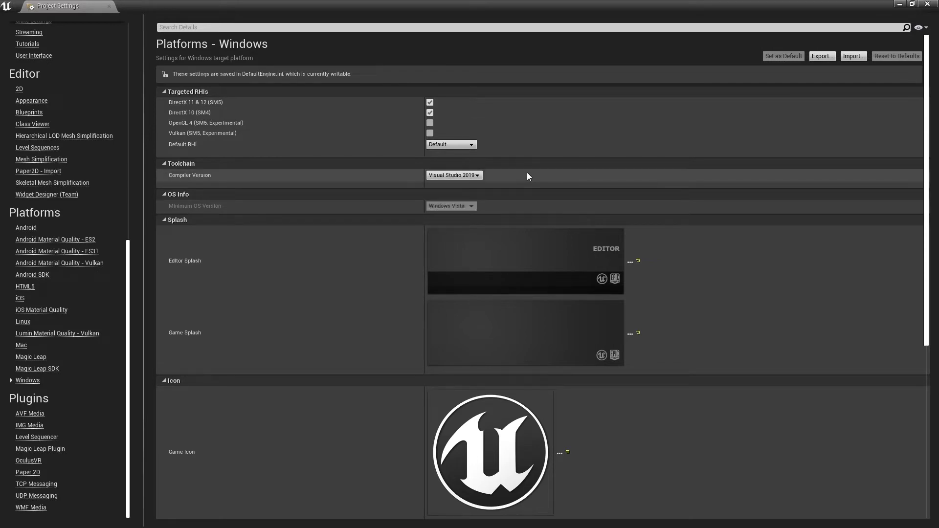
scroll(388, 137, "down", 5)
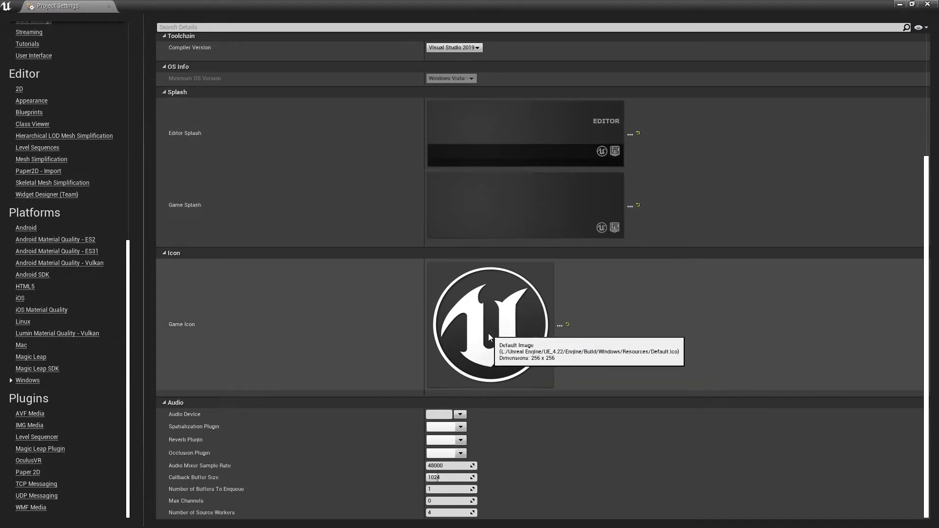
scroll(498, 326, "up", 5)
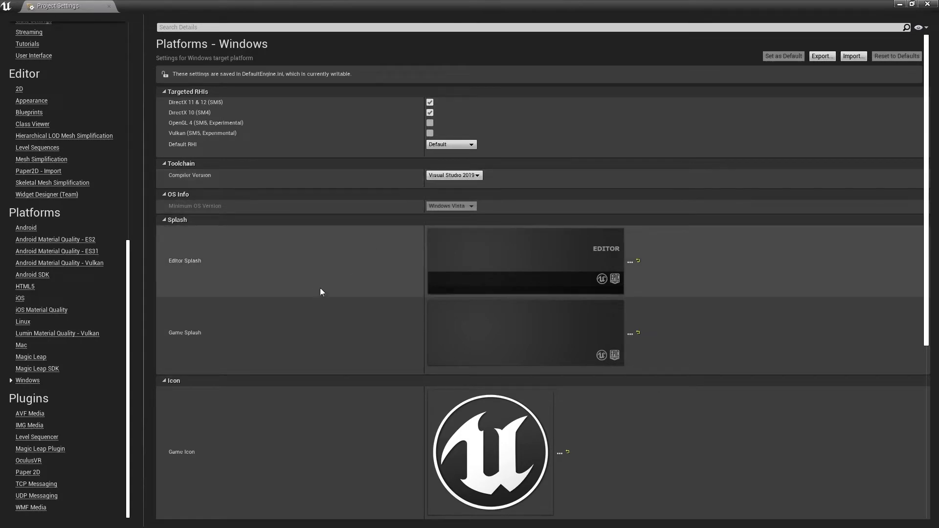
scroll(90, 248, "up", 5)
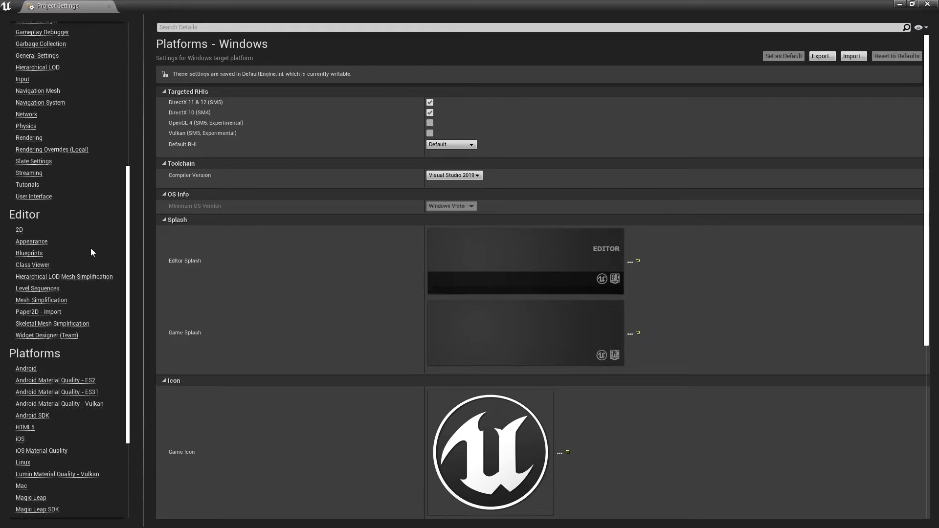
scroll(91, 246, "up", 5)
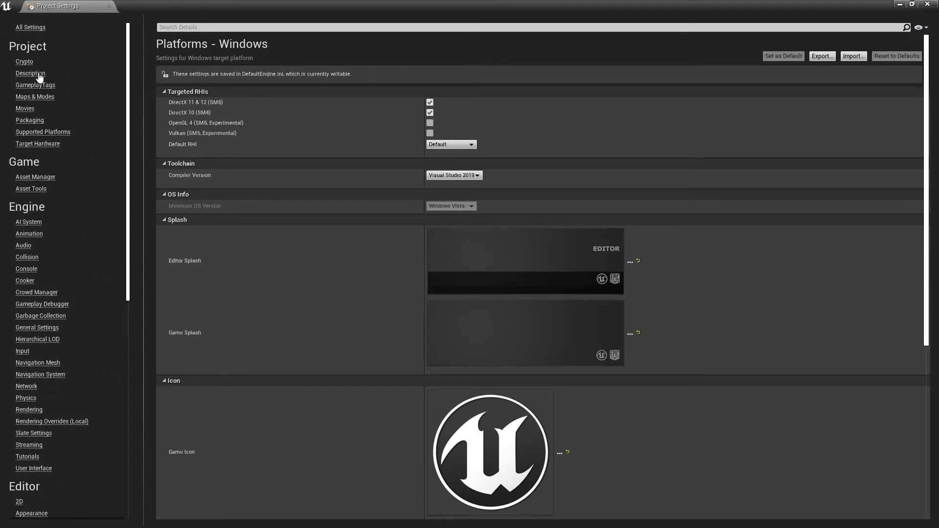
In Maps & Modes, keep FirstPersonExampleMap as Game Default Map and GameInstance as the Game Instance Class, then go to Packaging
left_click(29, 97)
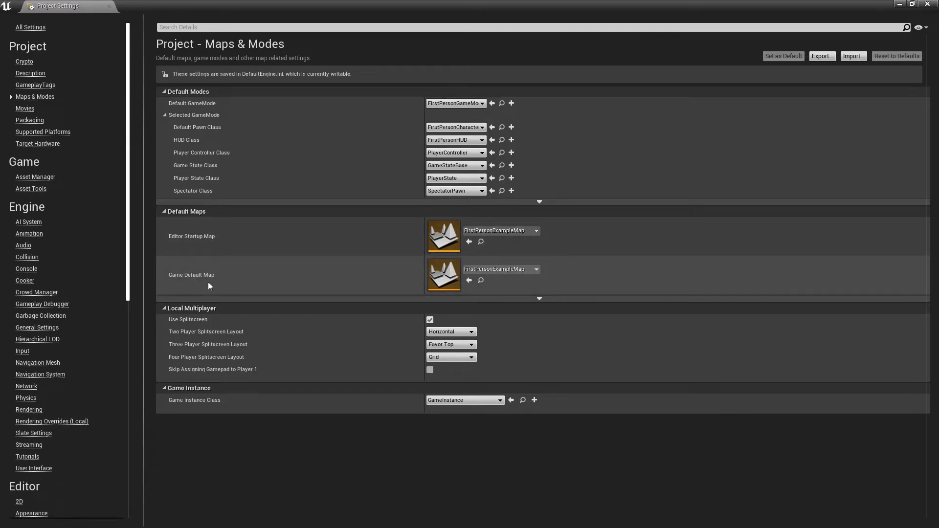
left_click(503, 267)
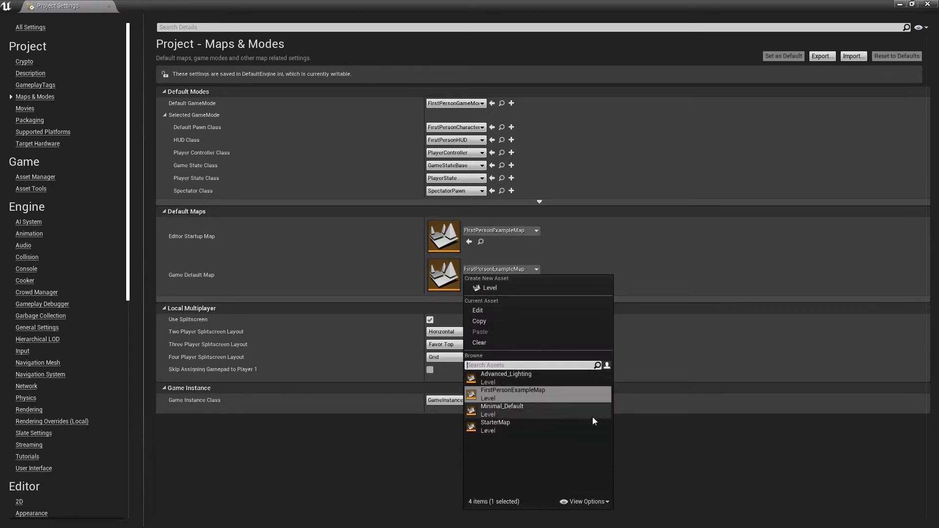
left_click(640, 407)
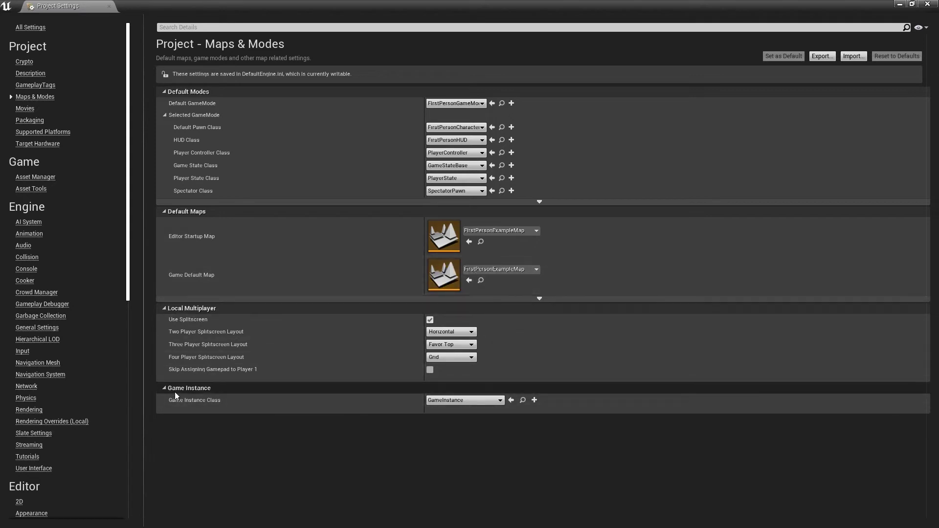
left_click(464, 400)
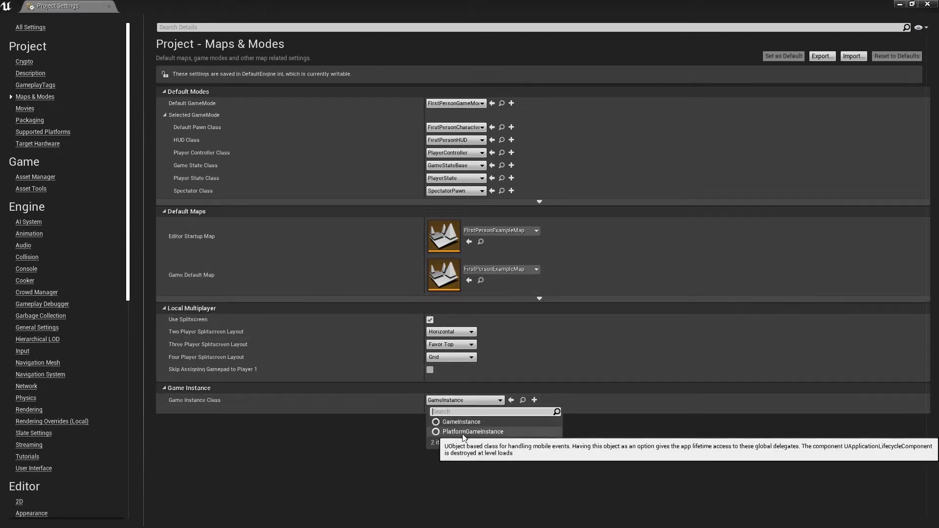
left_click(646, 480)
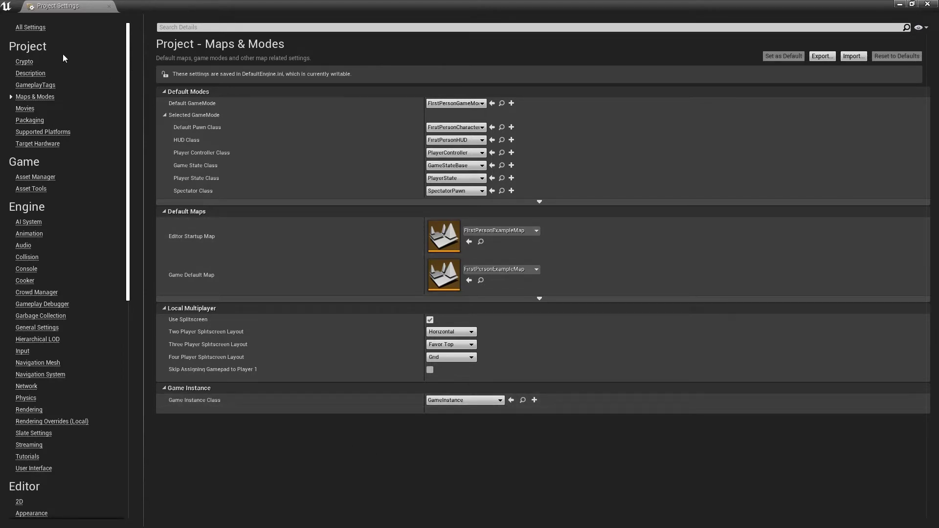
left_click(30, 120)
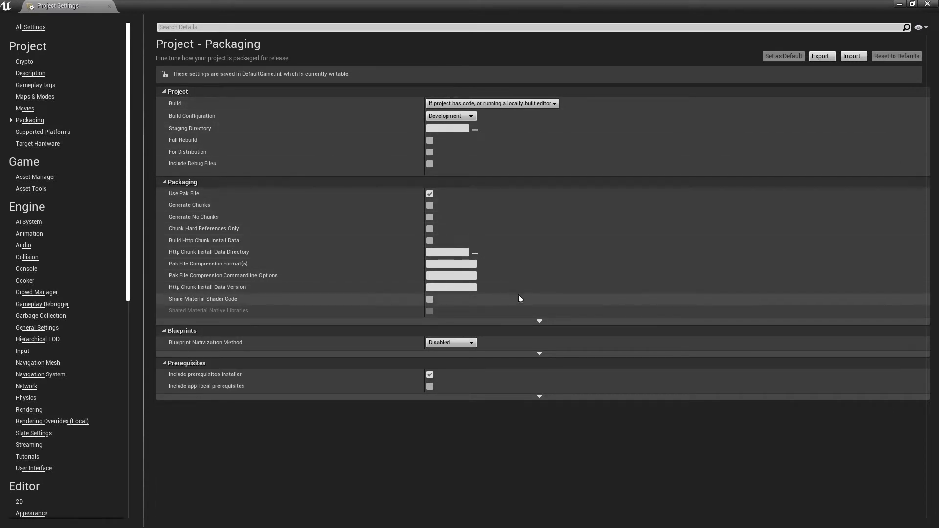
left_click(539, 321)
scroll(531, 318, "down", 2)
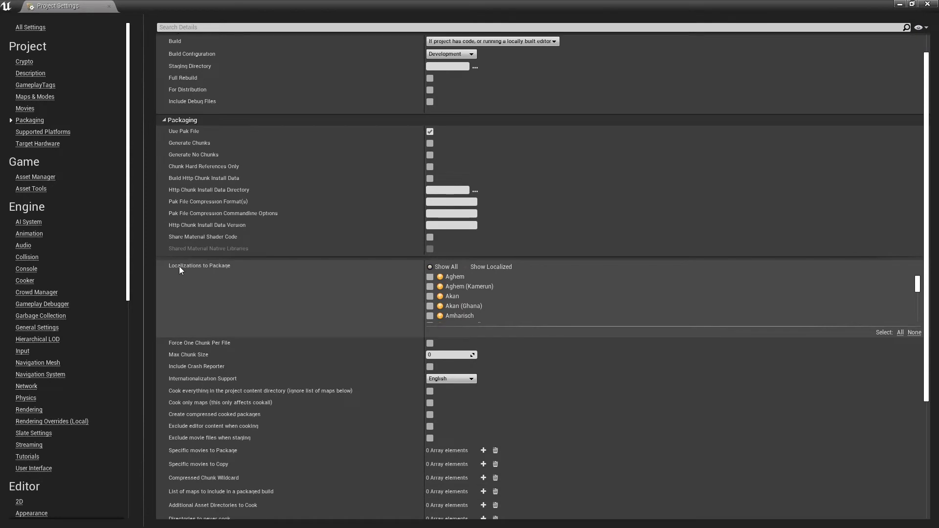
scroll(486, 298, "down", 5)
scroll(487, 297, "down", 5)
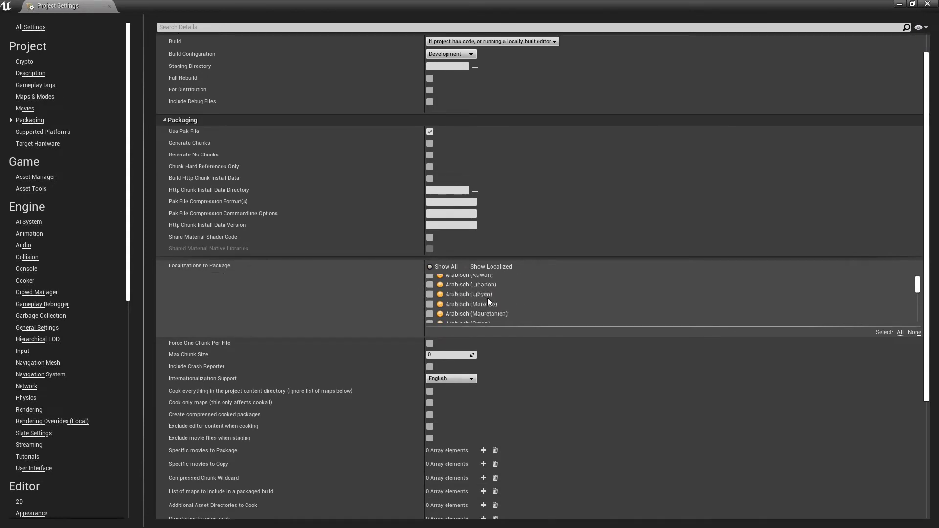
scroll(343, 308, "down", 4)
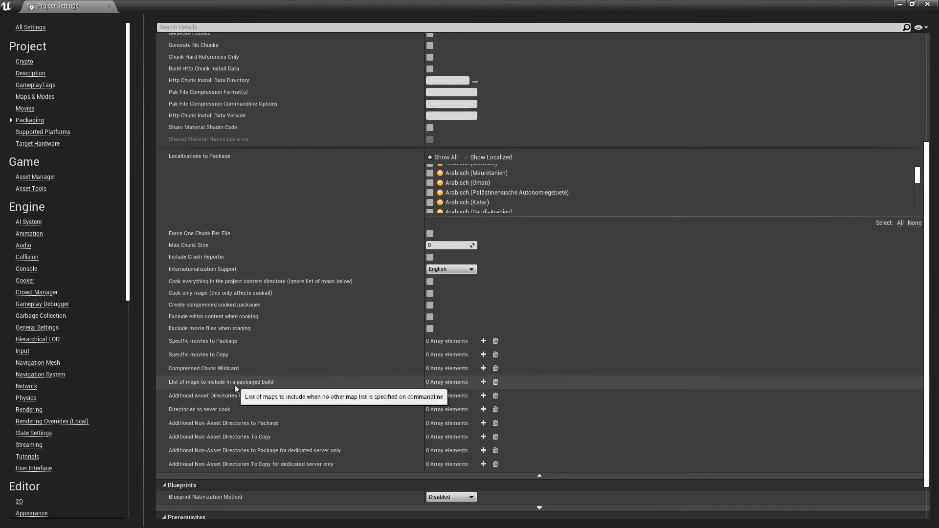
Add a packaged-maps entry and set it to FirstPersonExampleMap.umap, found by searching 'firstperson'
left_click(484, 382)
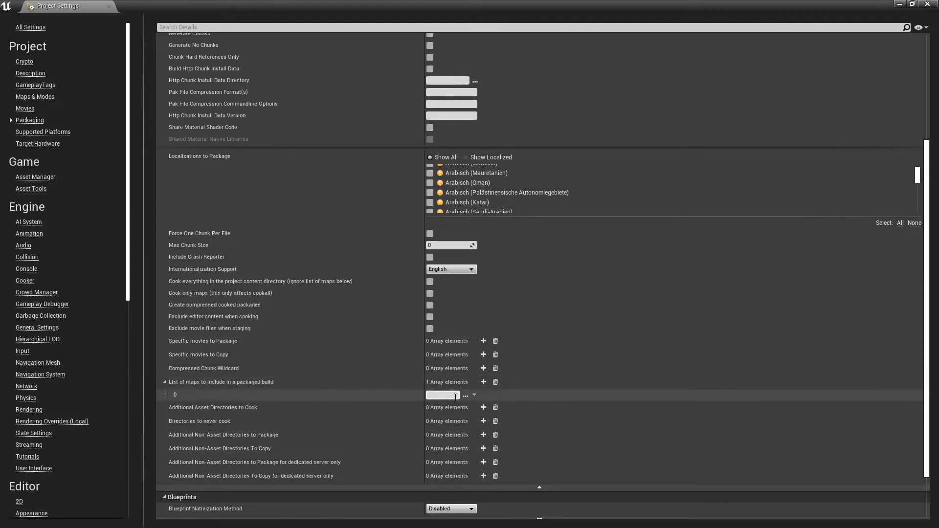
left_click(465, 395)
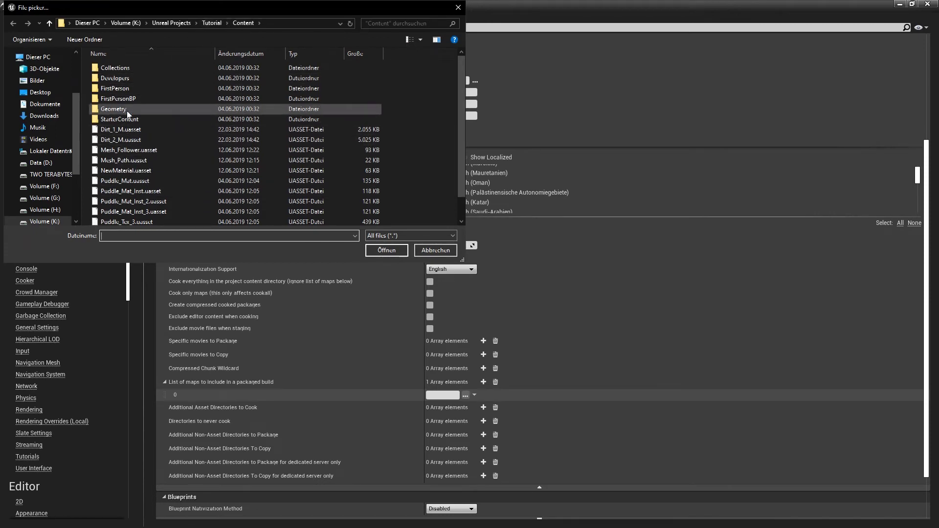
scroll(274, 107, "down", 1)
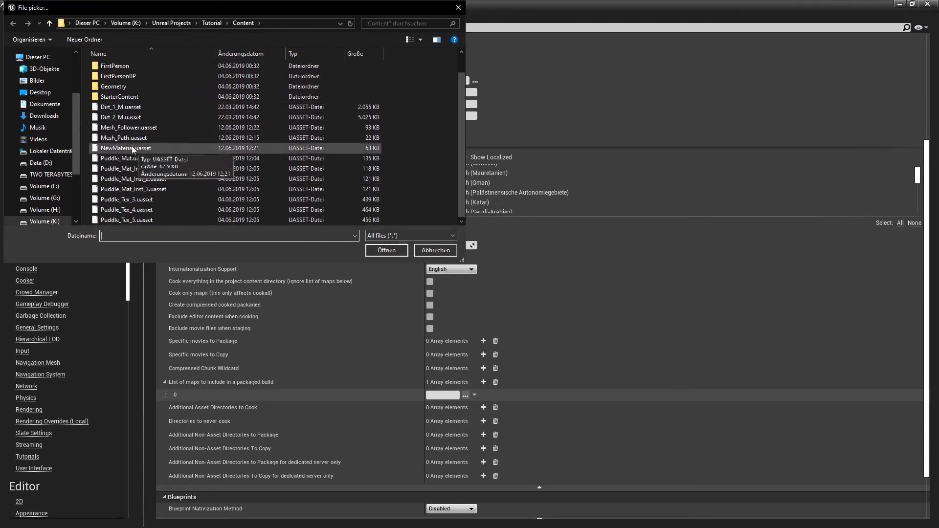
scroll(163, 169, "up", 1)
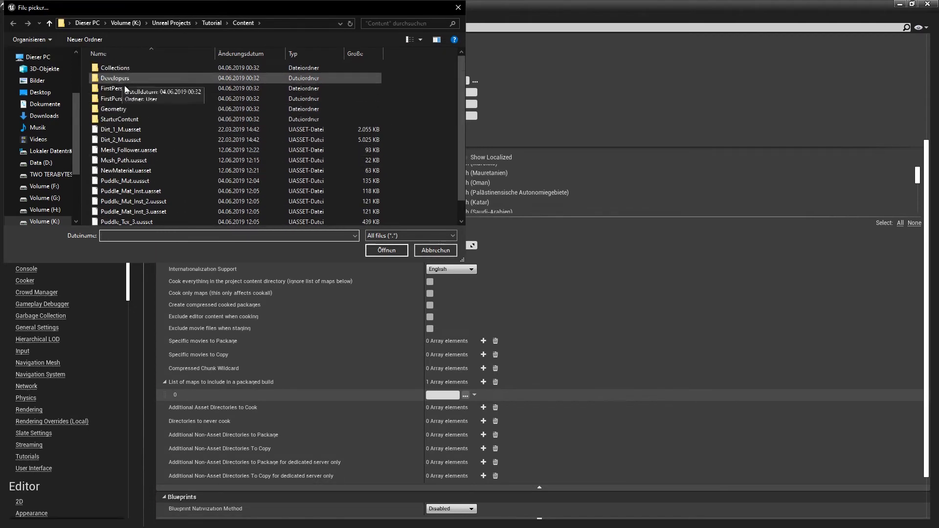
left_click_drag(380, 15, 430, 90)
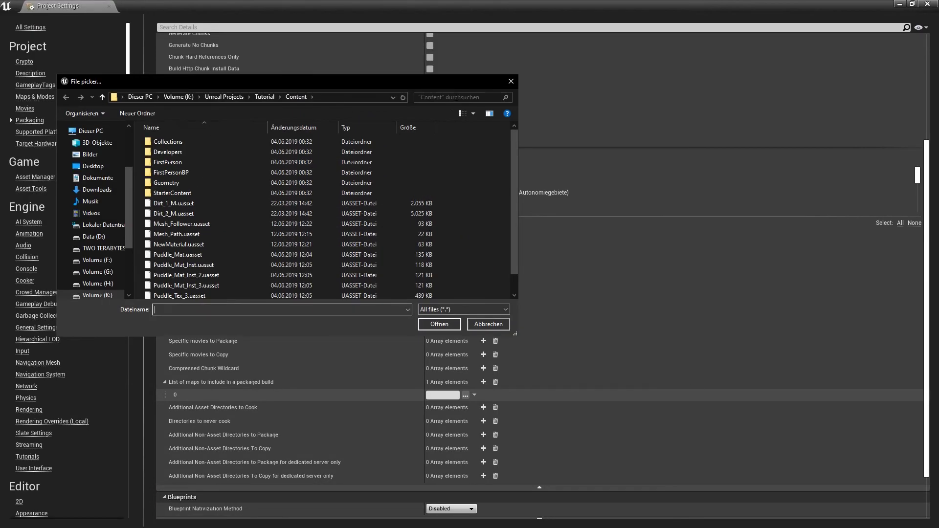
left_click(455, 97)
type("firstüer")
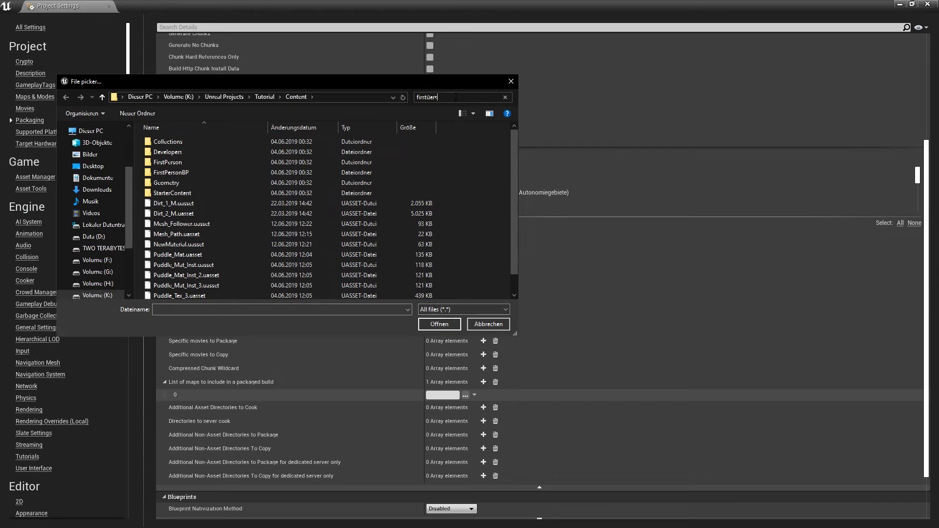
key("BackSpace")
key("BackSpace")
key("BackSpace")
type("person")
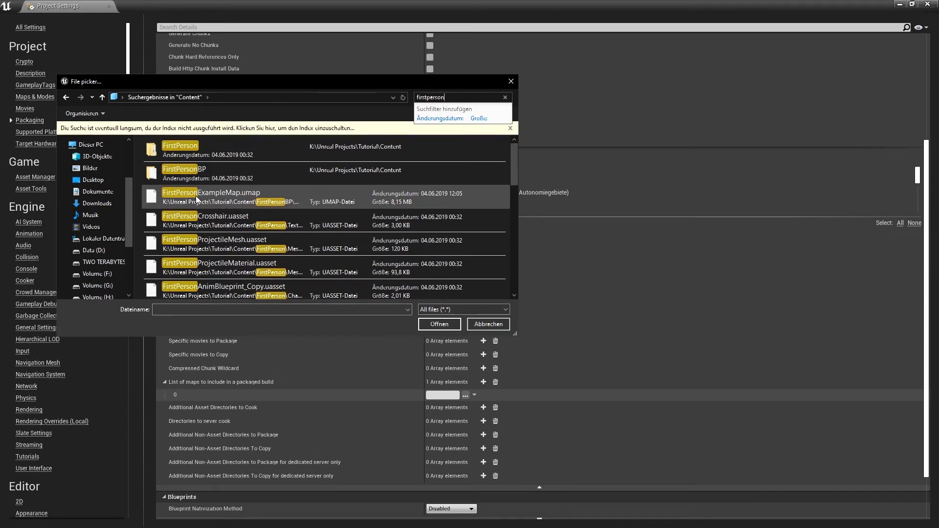
left_click(248, 201)
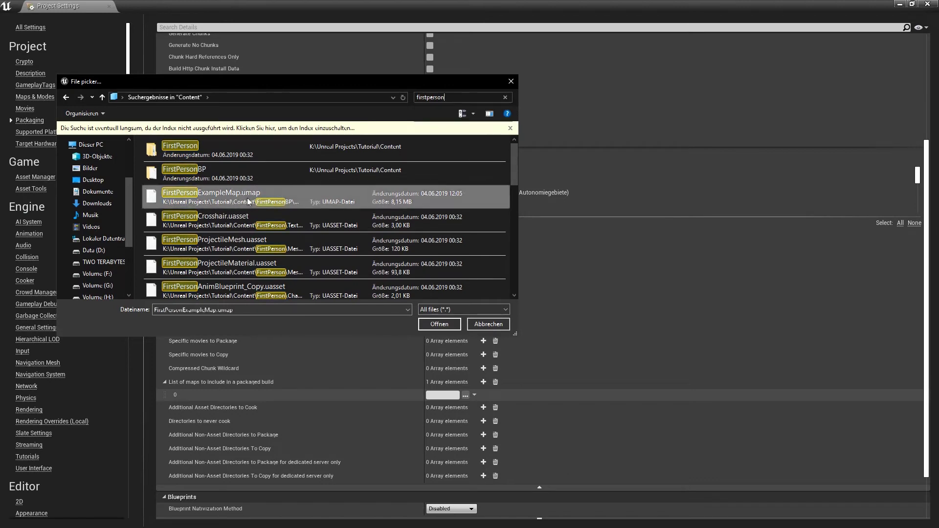
double_click(248, 201)
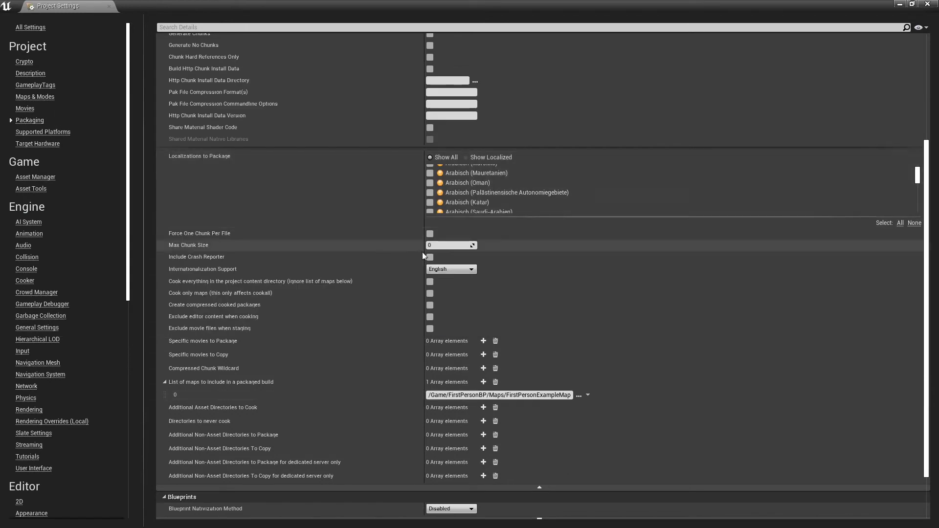
left_click(649, 409)
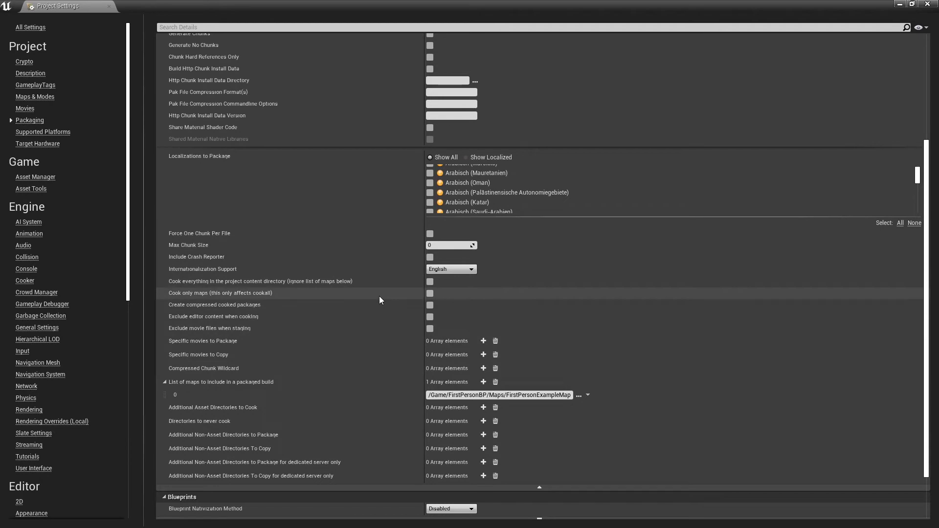
Scroll to the top of the Packaging page and switch to the Movies settings page
scroll(400, 302, "up", 5)
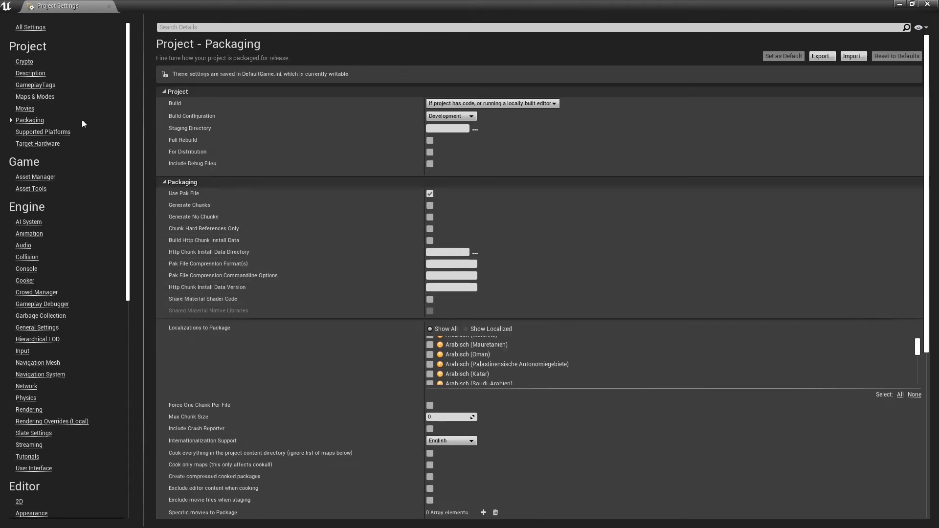
left_click(25, 109)
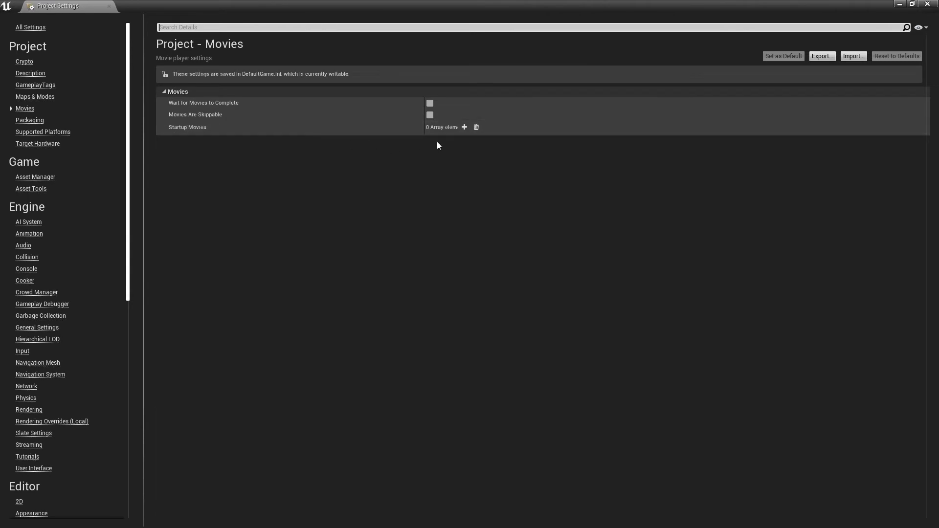
Add one empty Startup Movies entry and expand the array to show element 0
left_click(465, 127)
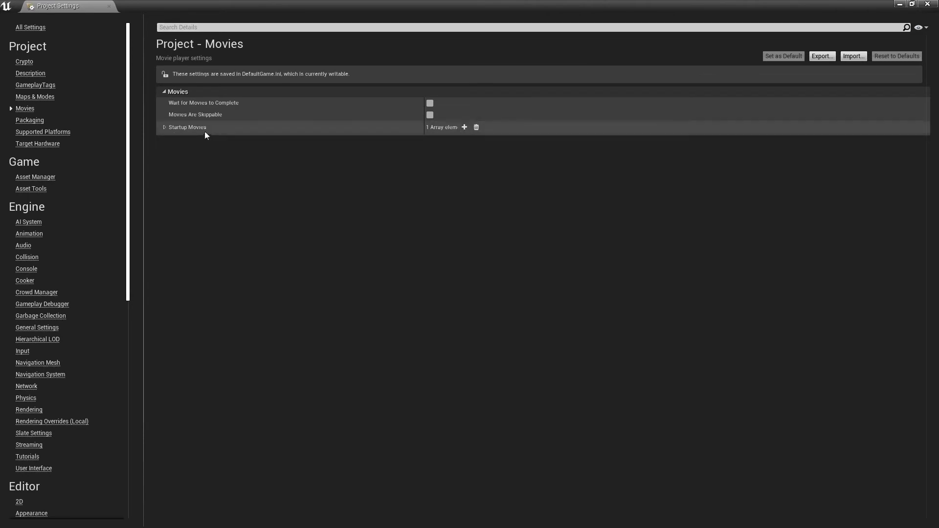
left_click(165, 127)
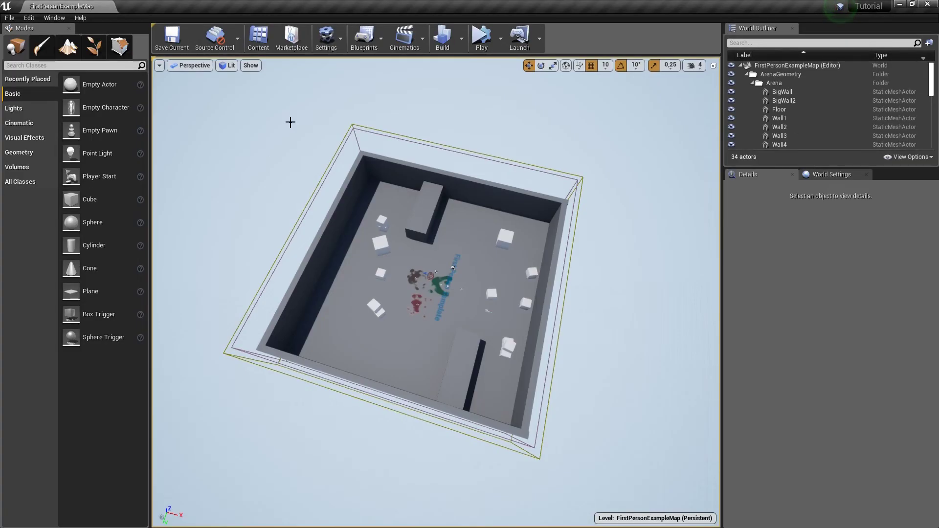
Open Supported Platforms from File > Package Project and uncheck All Platforms
left_click(9, 18)
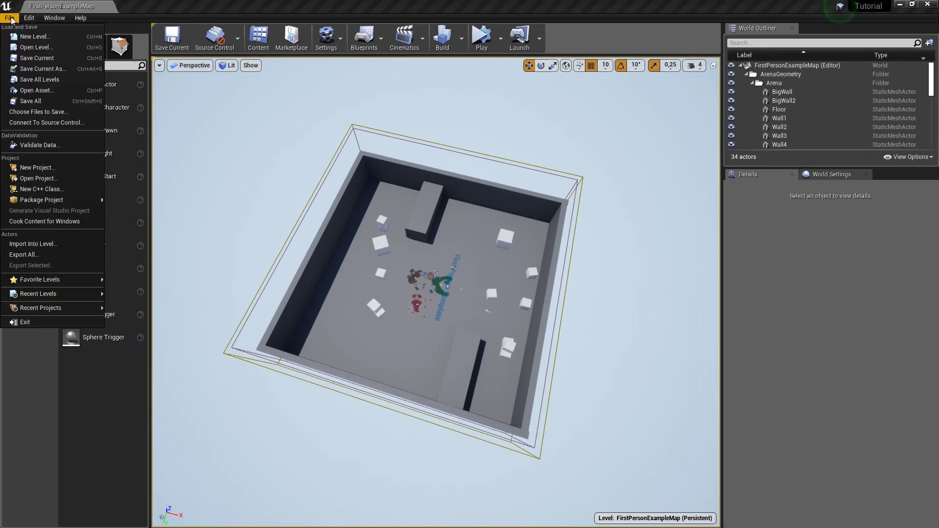
left_click(10, 18)
left_click(10, 18)
mouse_move(37, 203)
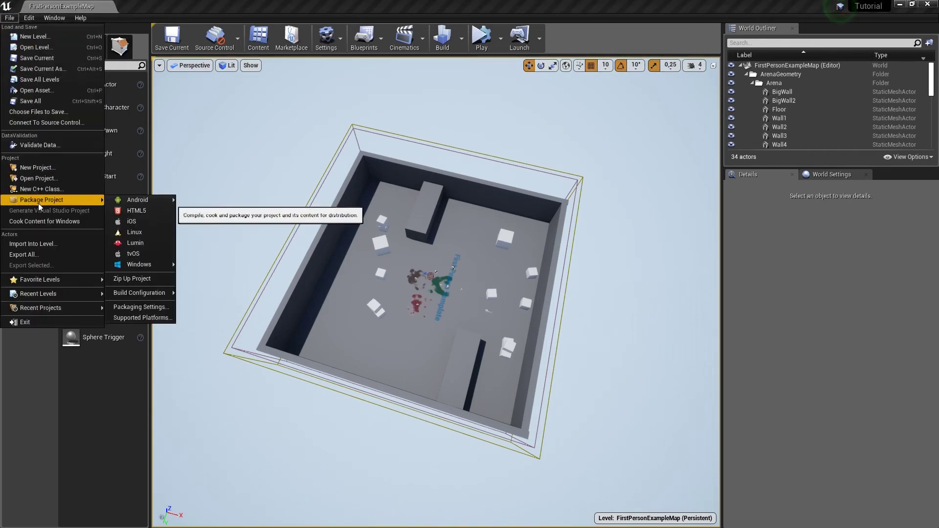
mouse_move(141, 265)
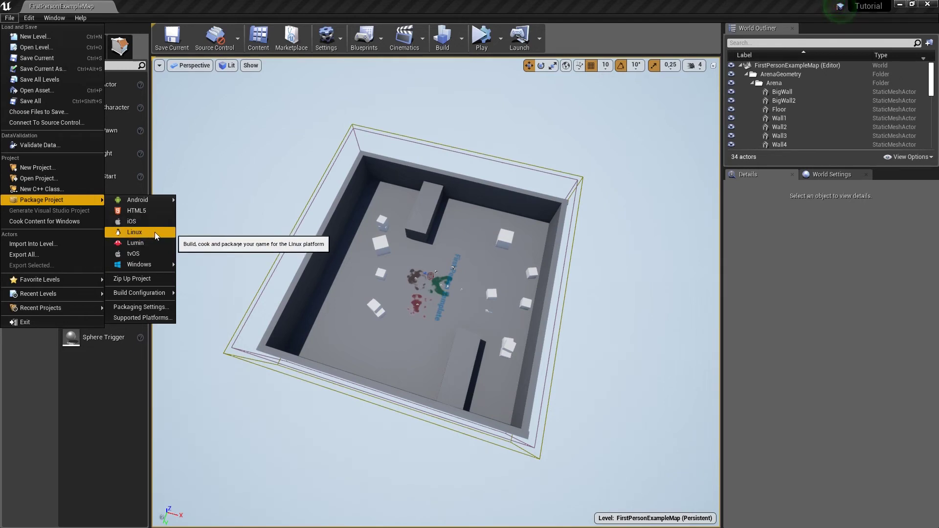
left_click(145, 319)
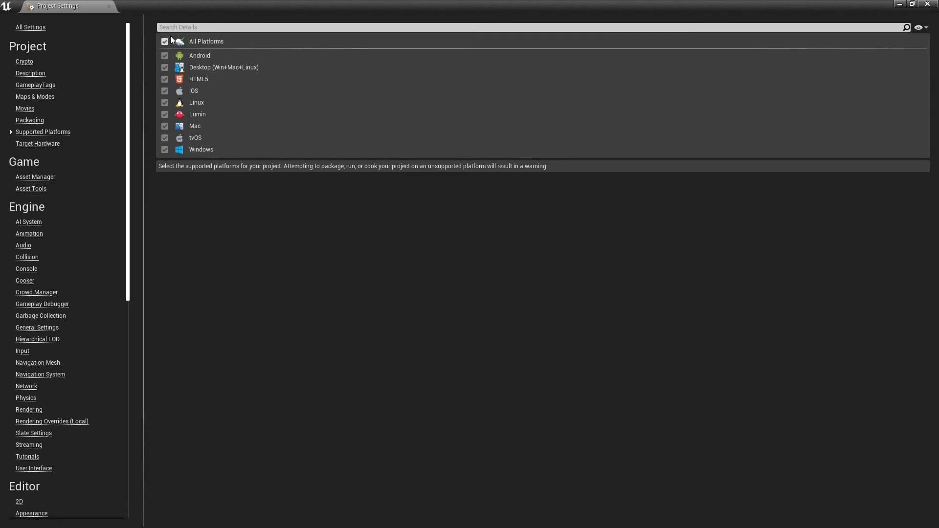
left_click(166, 42)
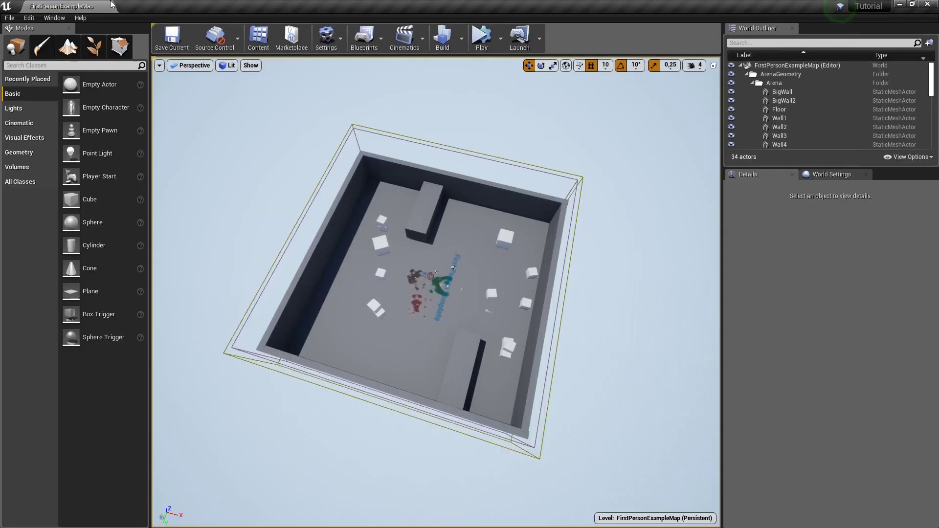
Package for Windows (64-bit), choosing the Tutorial project's Saved folder as the output location
left_click(10, 18)
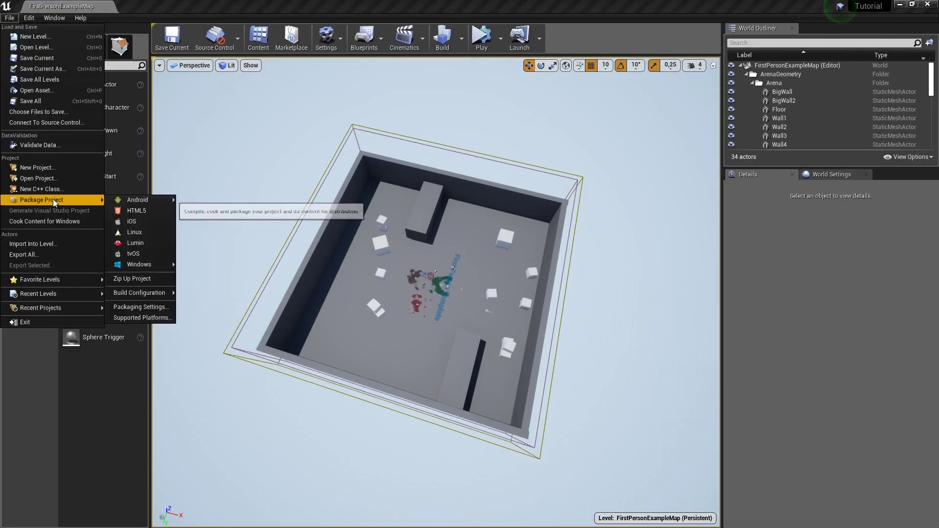
mouse_move(147, 264)
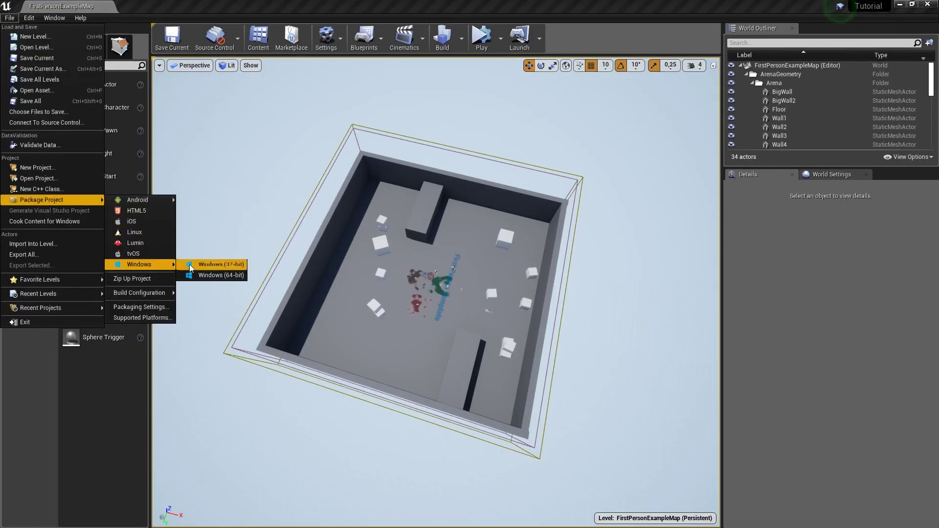
left_click(207, 273)
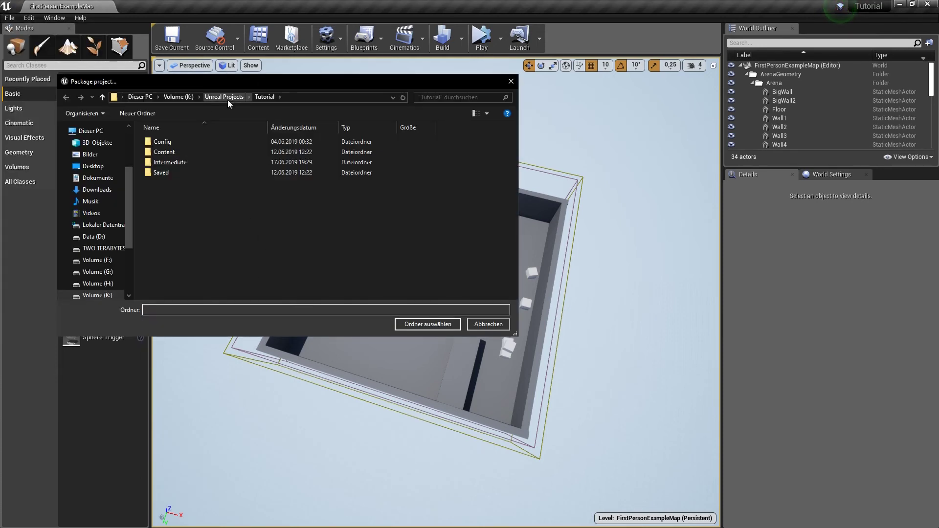
right_click(226, 225)
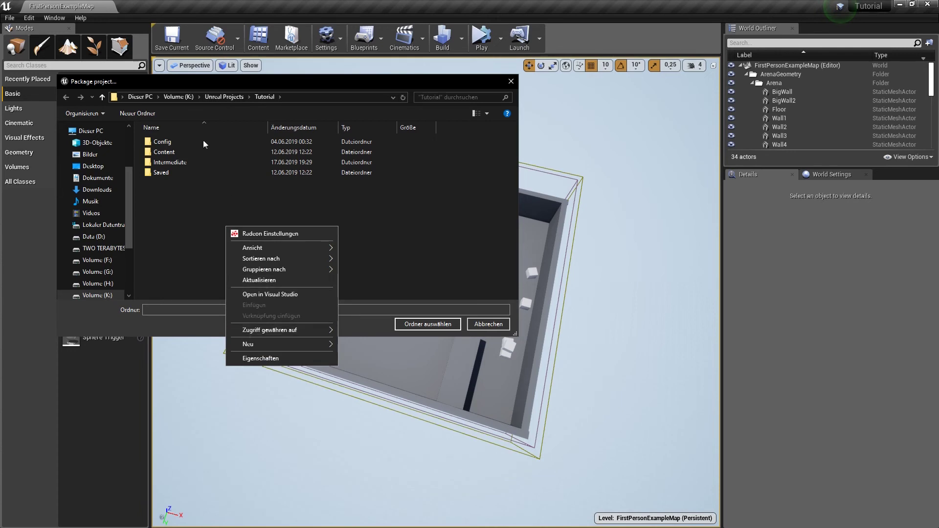
left_click(162, 288)
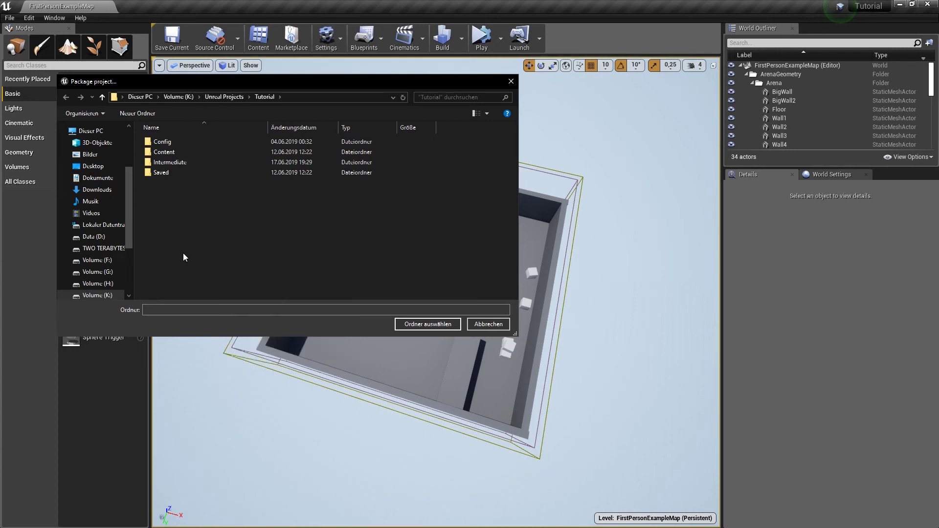
double_click(167, 172)
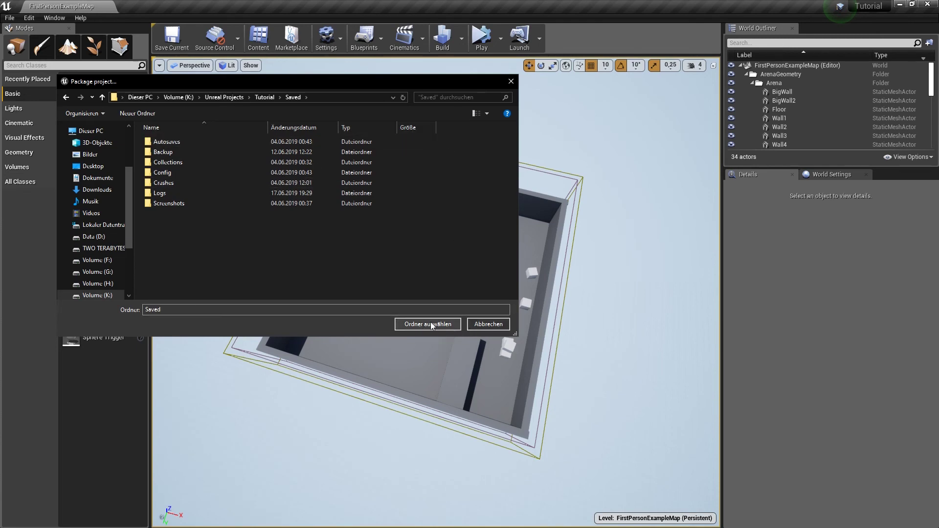
left_click(484, 324)
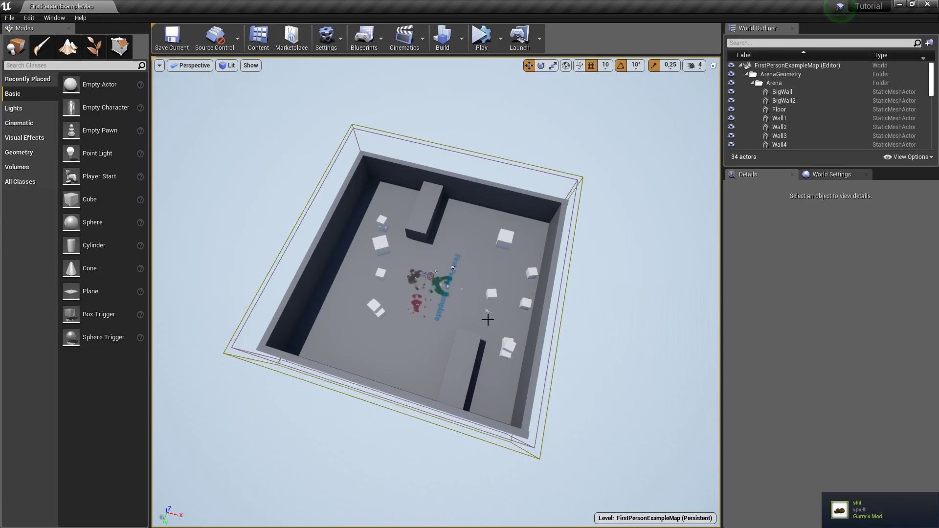